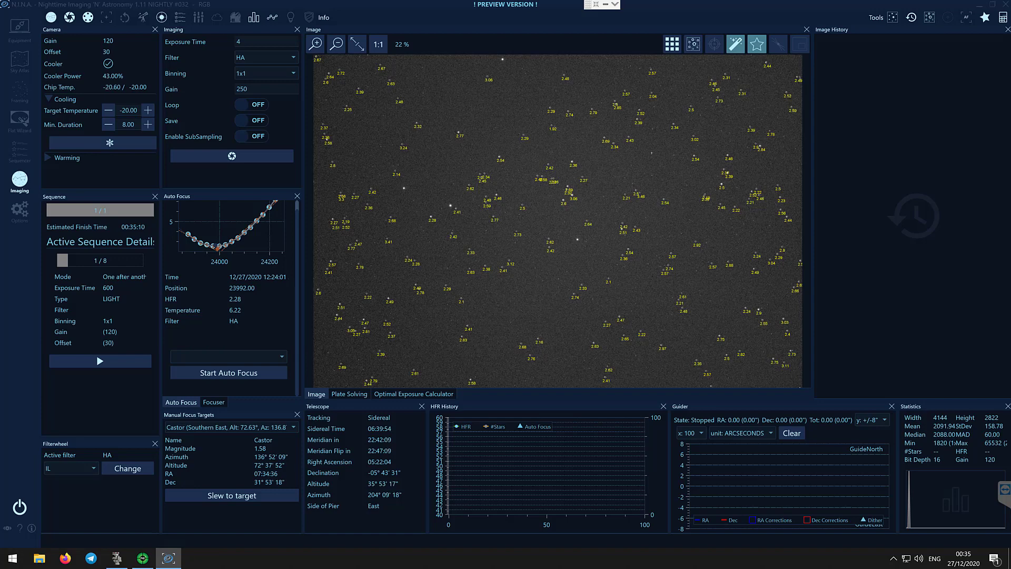
Open the general options and view the file picker for the custom horizon without choosing a file
click(21, 214)
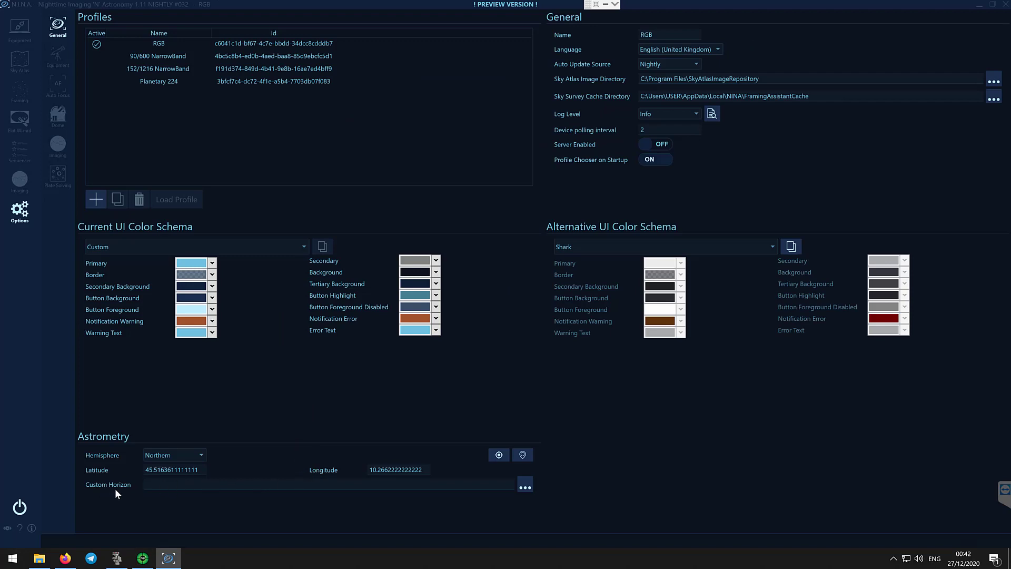
click(525, 485)
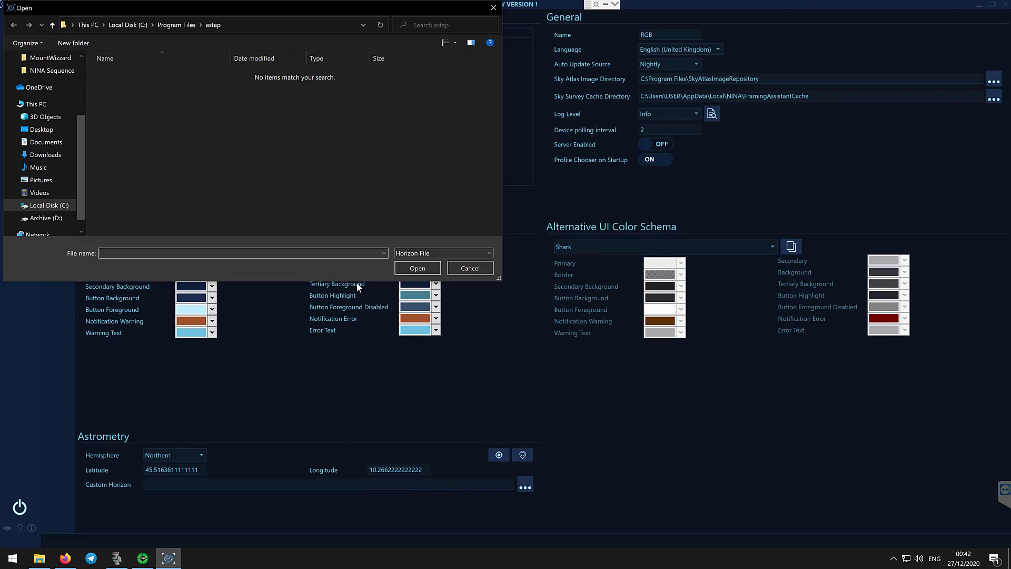
click(470, 269)
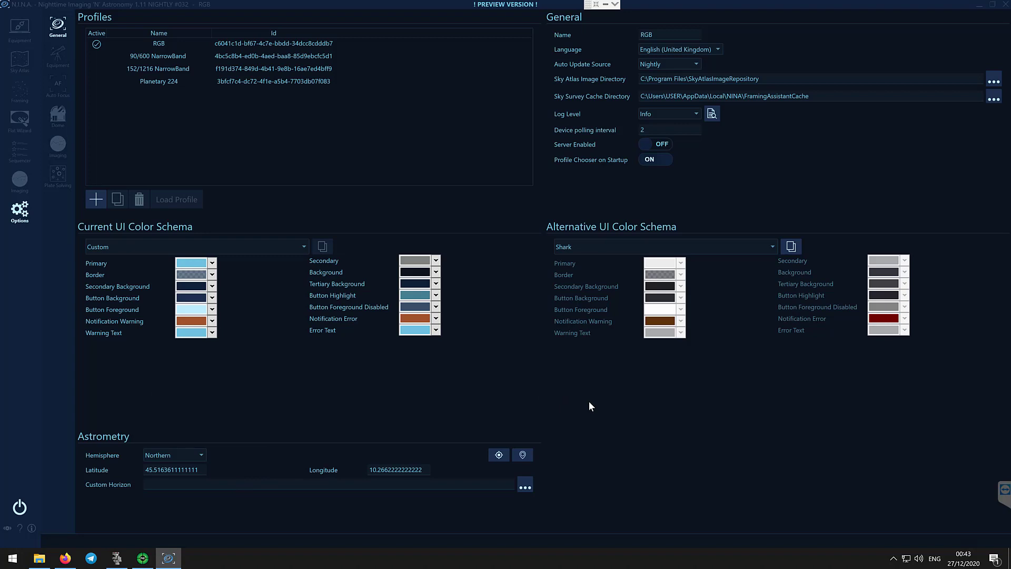
Open the imaging options and choose FITS as the image save format
click(57, 150)
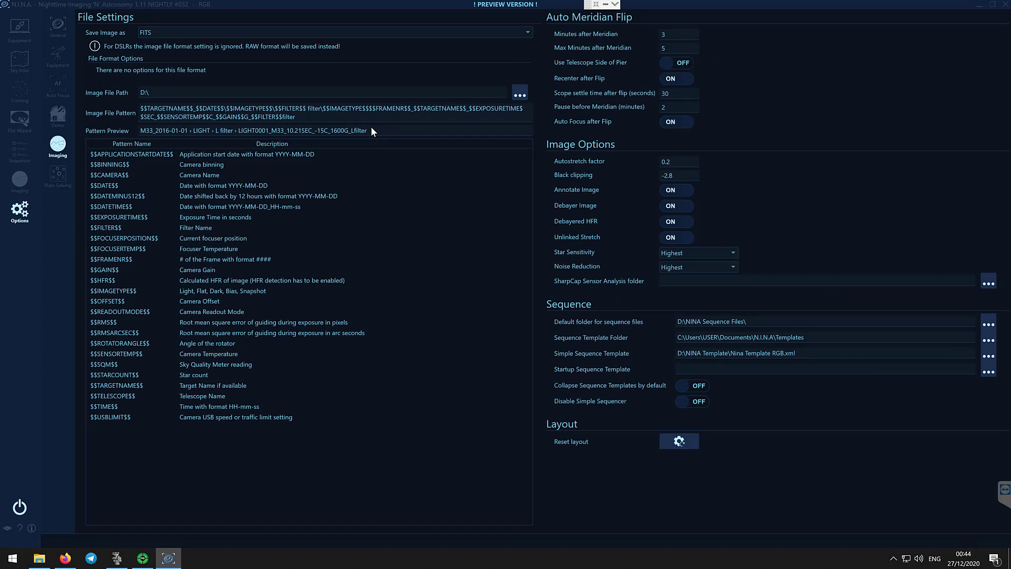
click(526, 32)
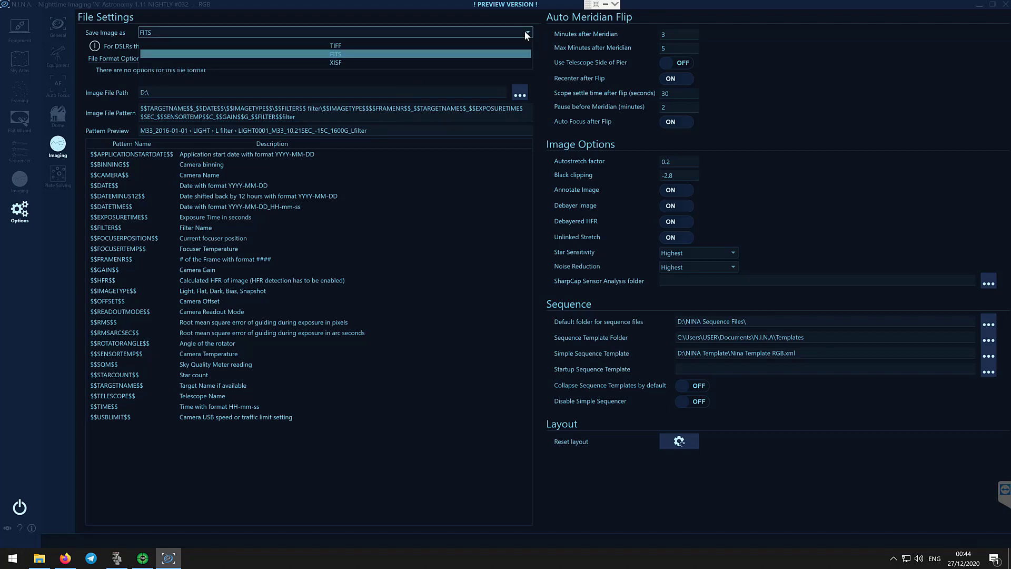
click(396, 55)
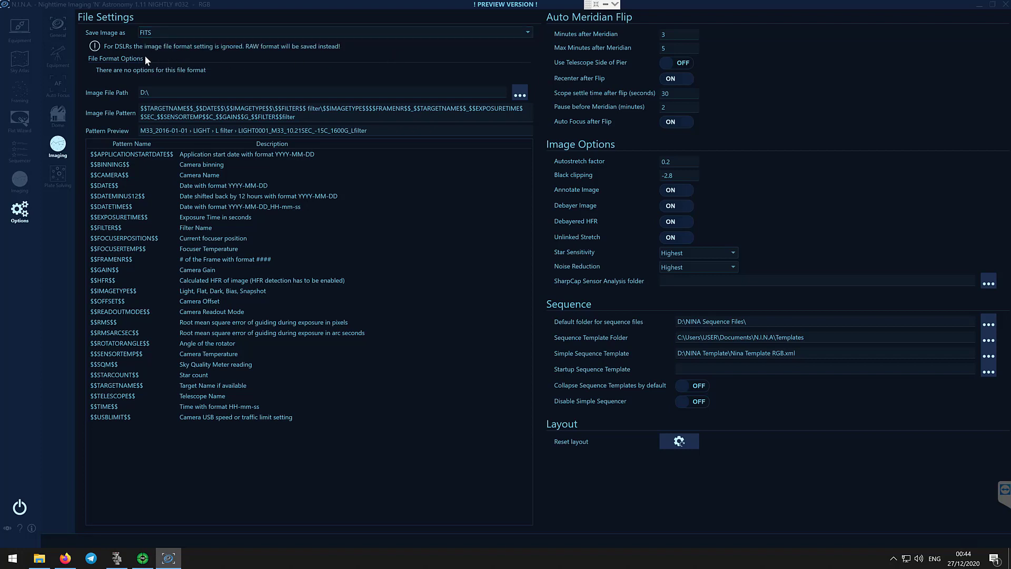
Switch the save format to TIFF and XISF to view their file format options, and return it to FITS
click(208, 34)
click(208, 43)
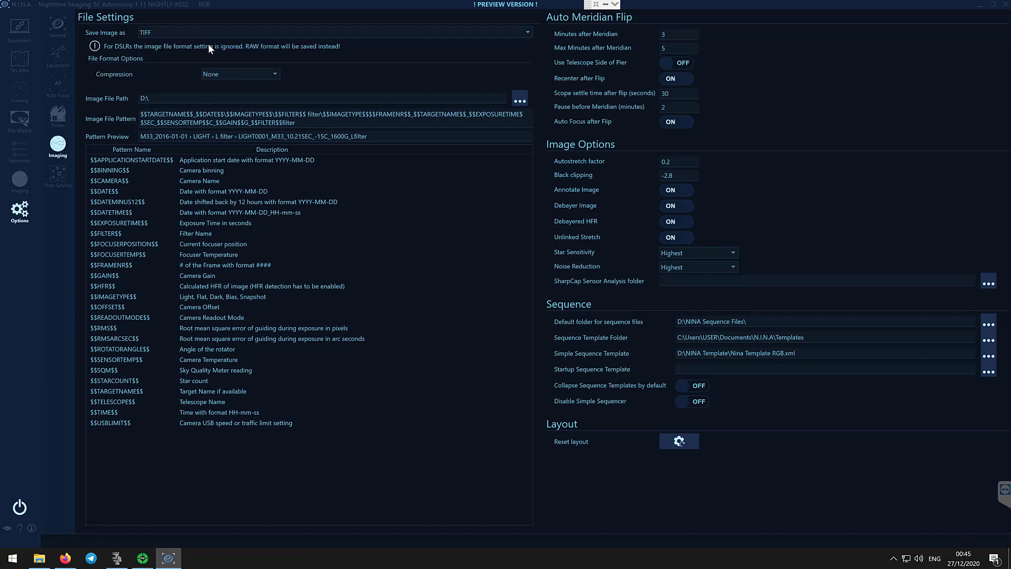
click(245, 74)
click(245, 74)
click(244, 31)
click(205, 67)
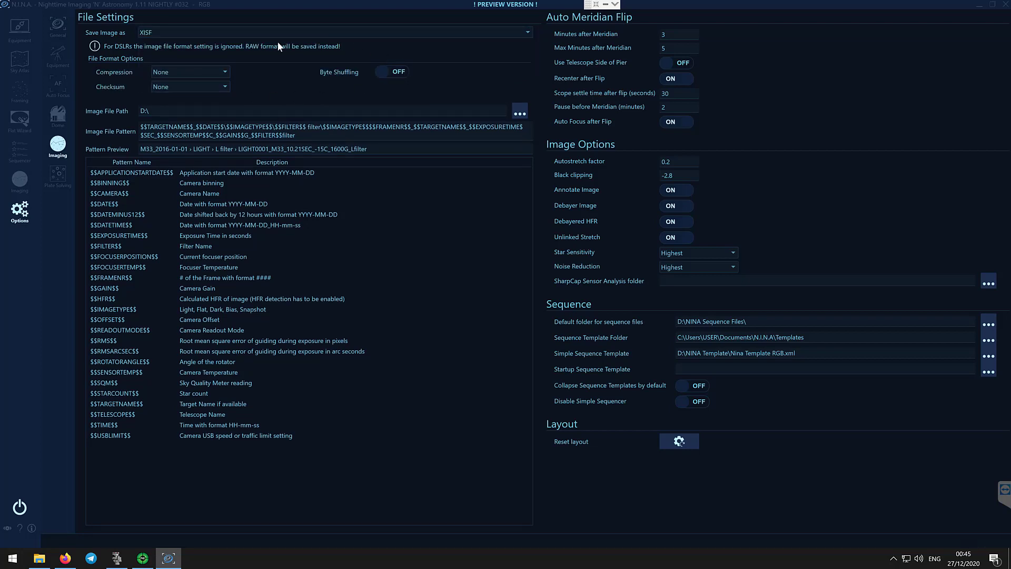
click(244, 30)
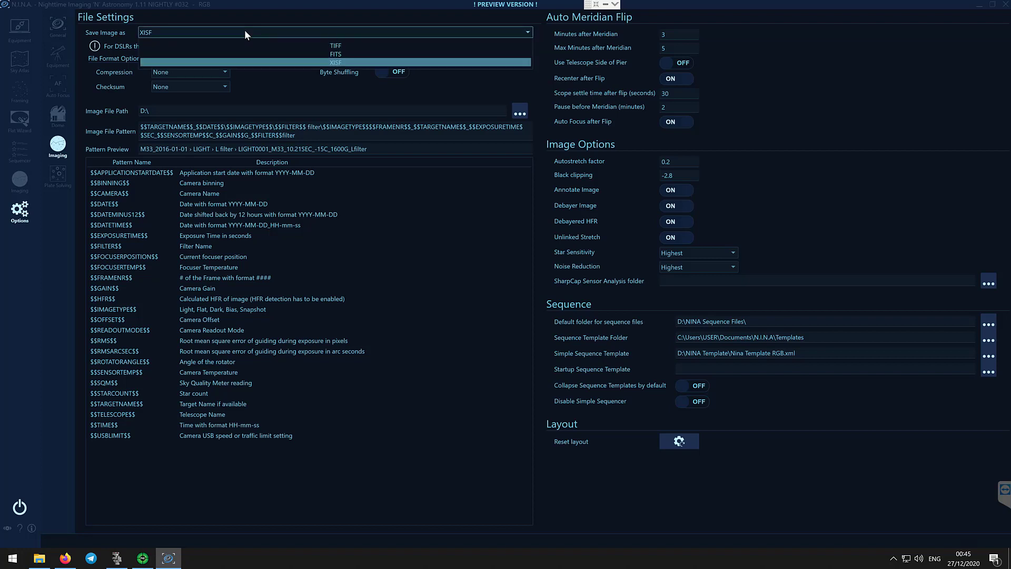
click(336, 55)
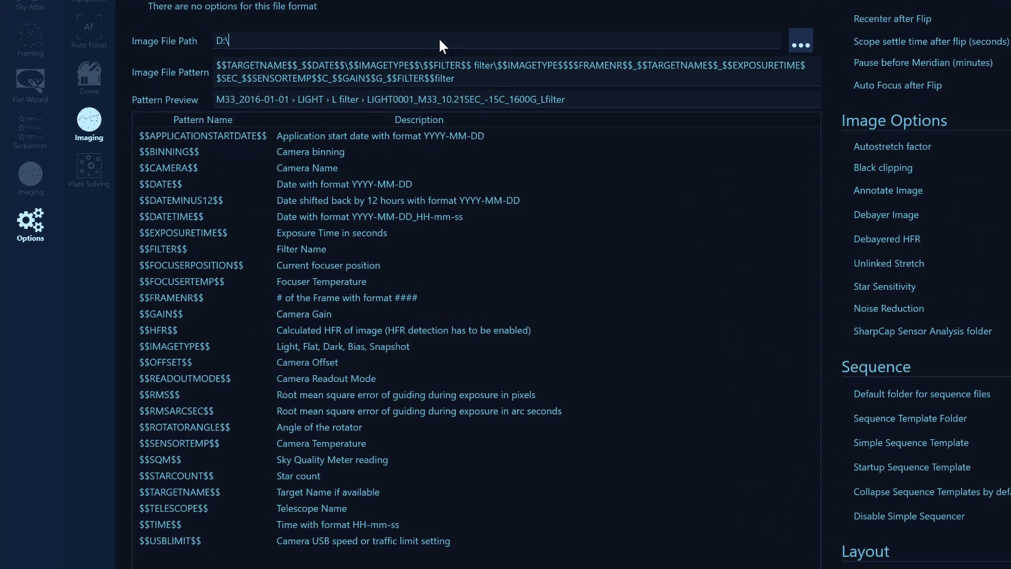
Create a folder named Nina on the Archive (D:) drive and set it as the image file path
click(809, 39)
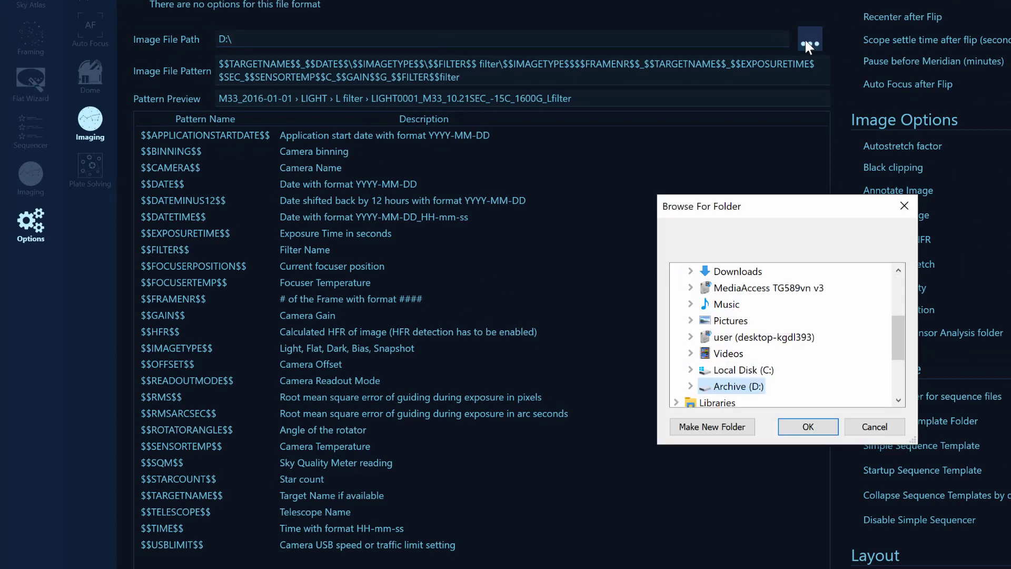
click(735, 390)
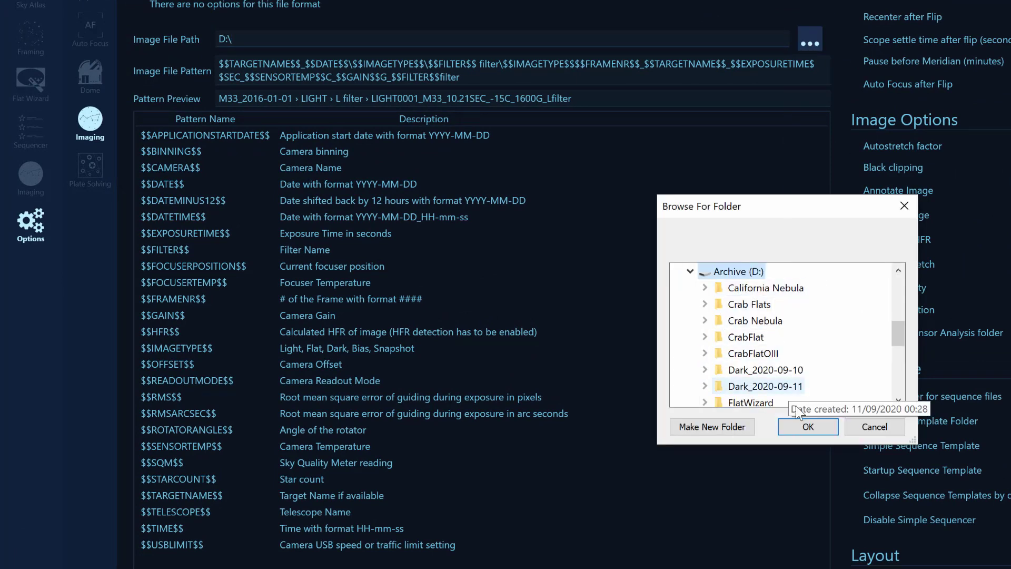
click(724, 427)
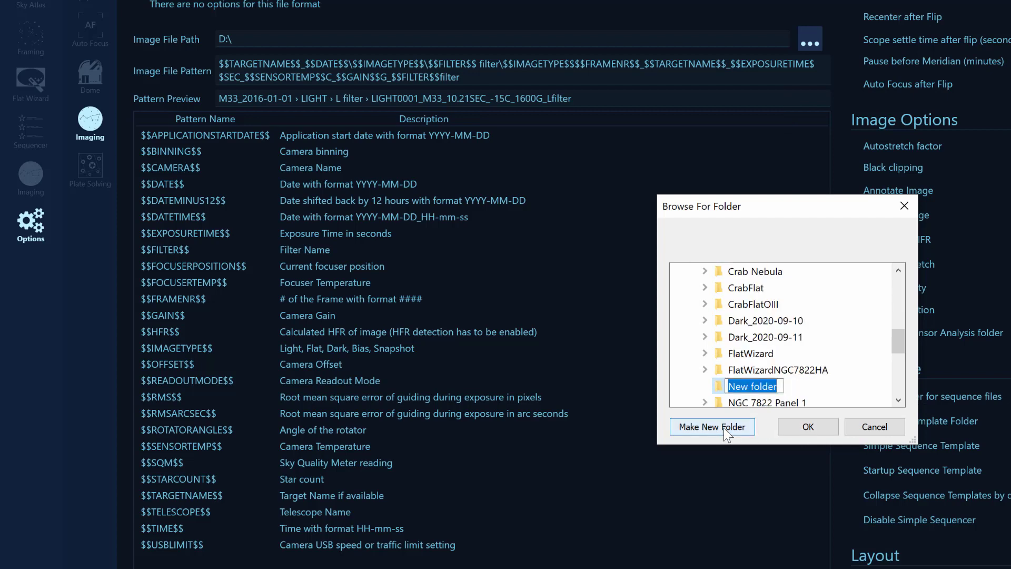
text(Nina)
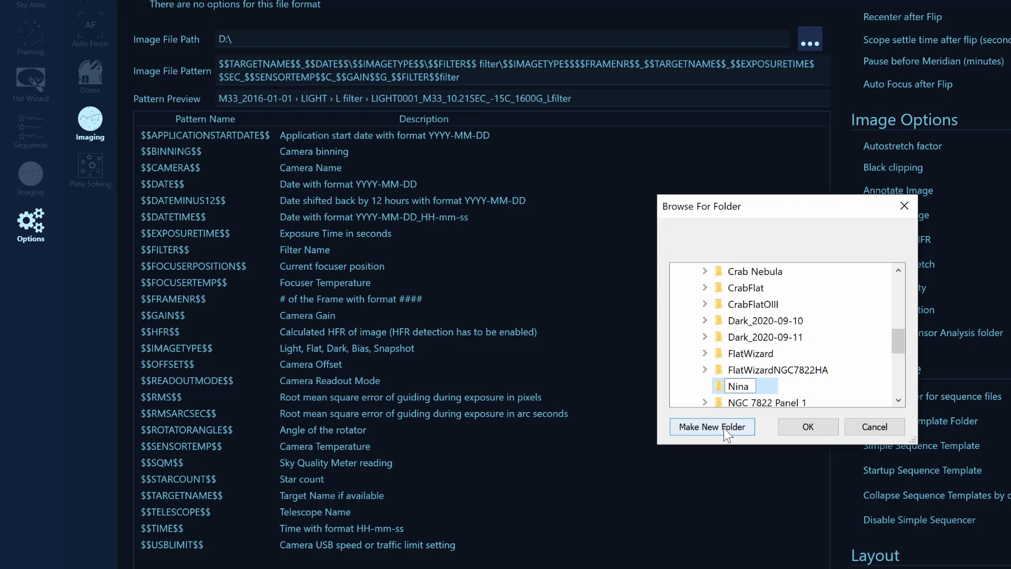
key(Return)
key(Return)
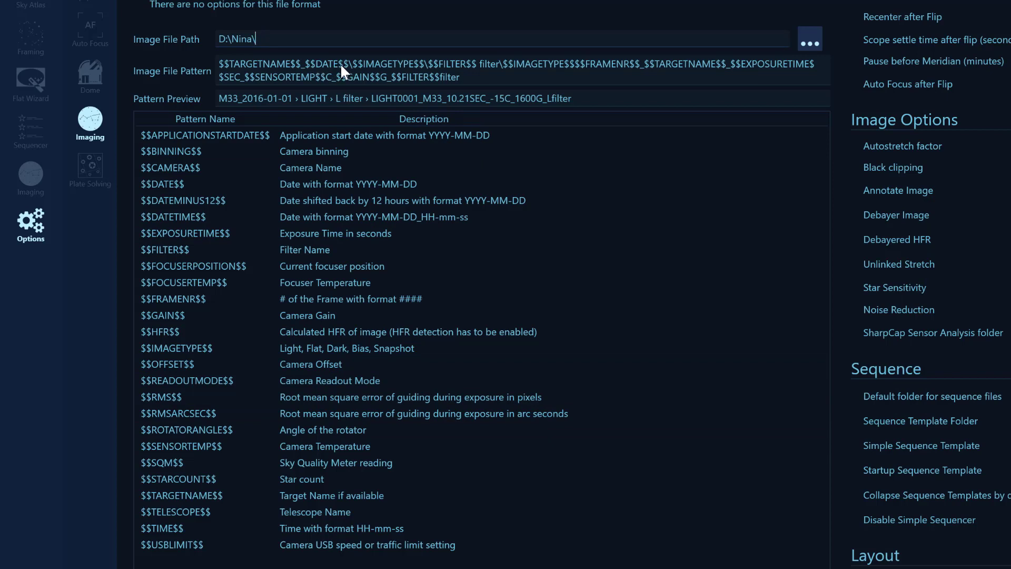
Replace the whole image file pattern with the folder levels $$TELESCOPE$$\$$DATEMINUS12$$\
drag(475, 74, 235, 55)
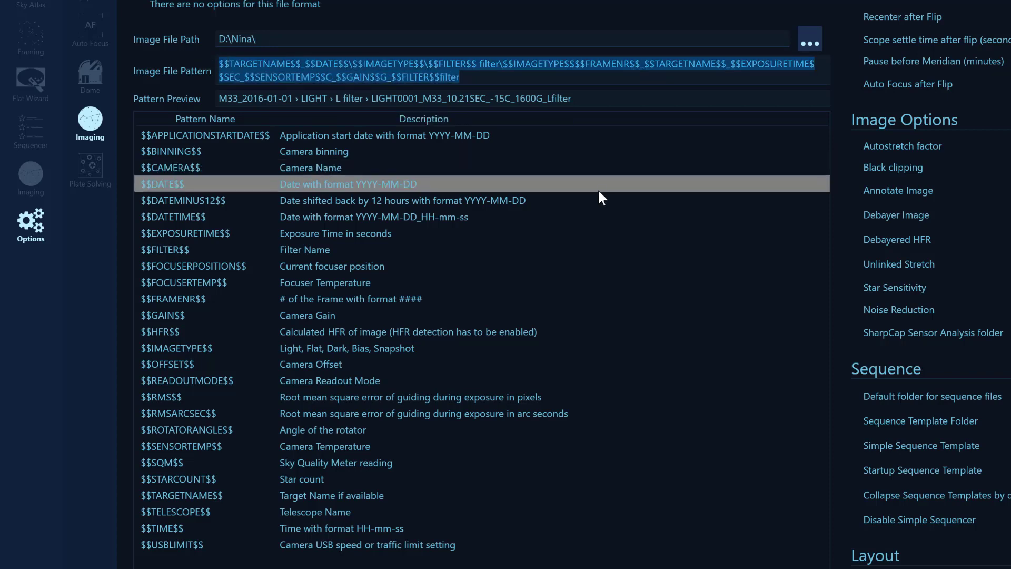
key(BackSpace)
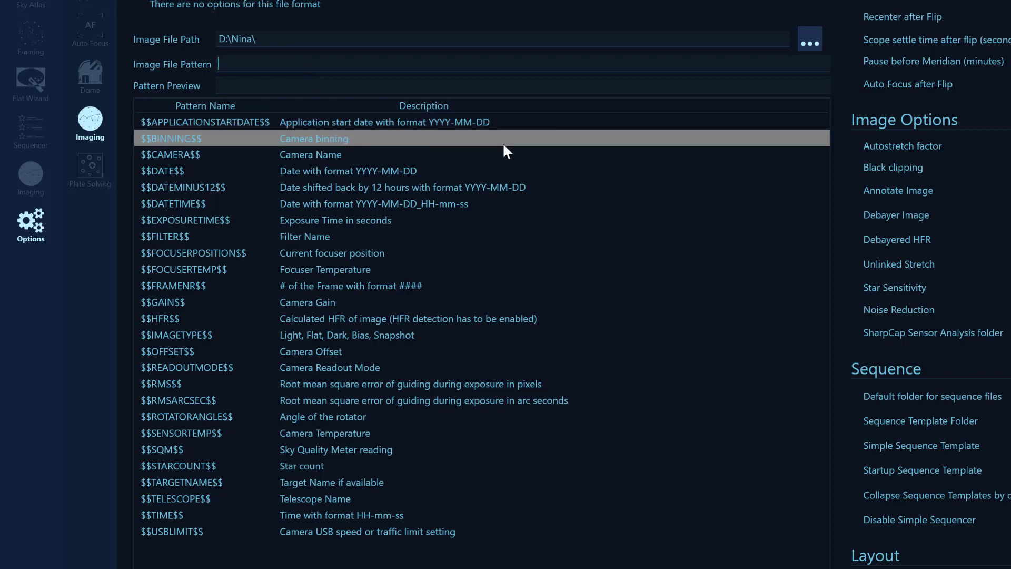
double_click(308, 499)
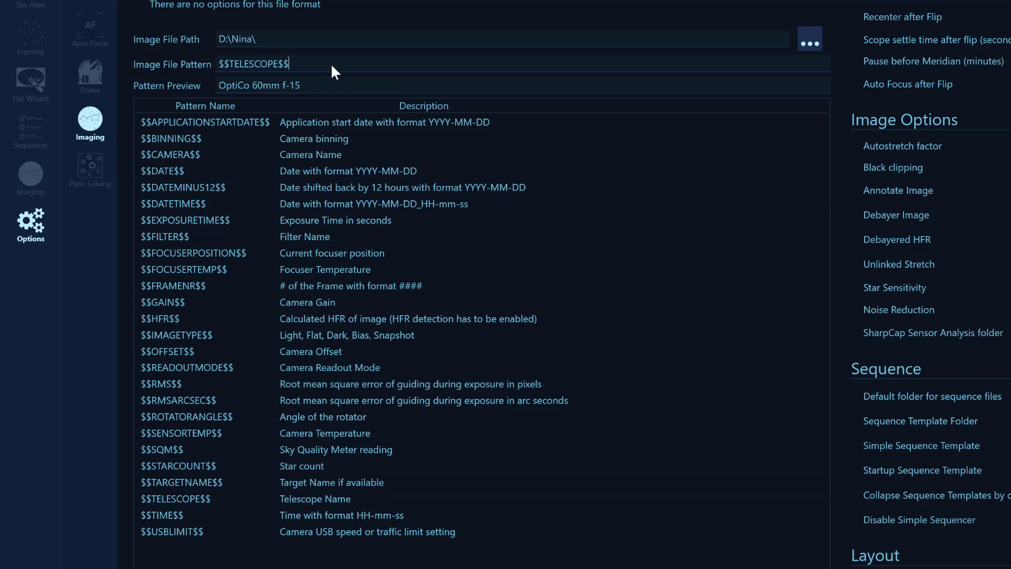
text(\)
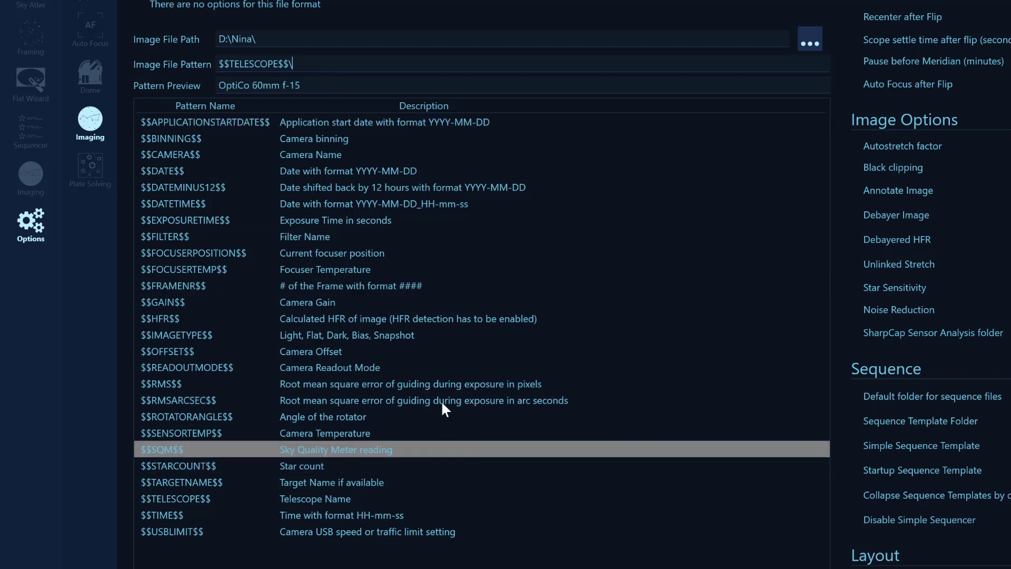
double_click(458, 188)
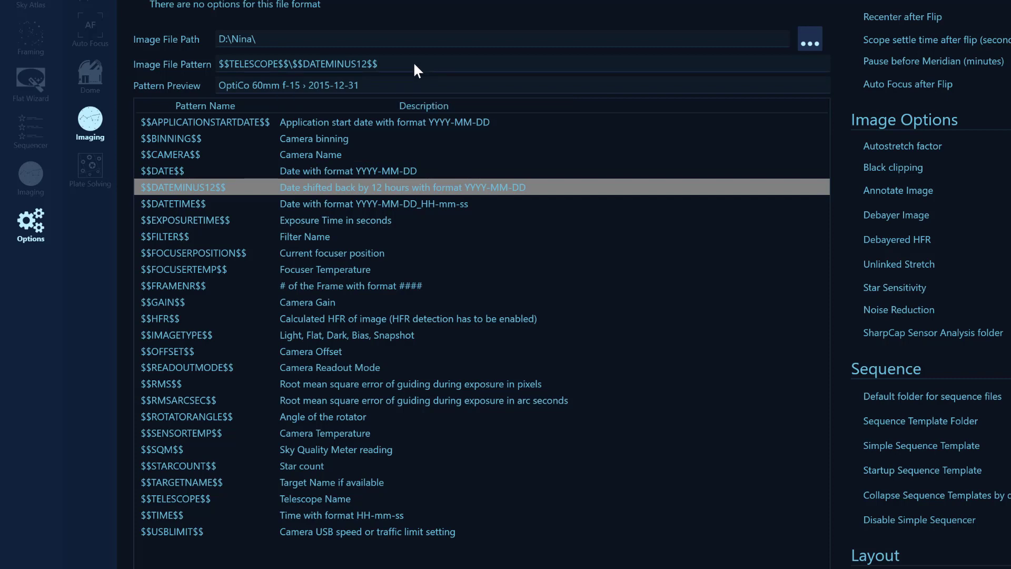
text(\)
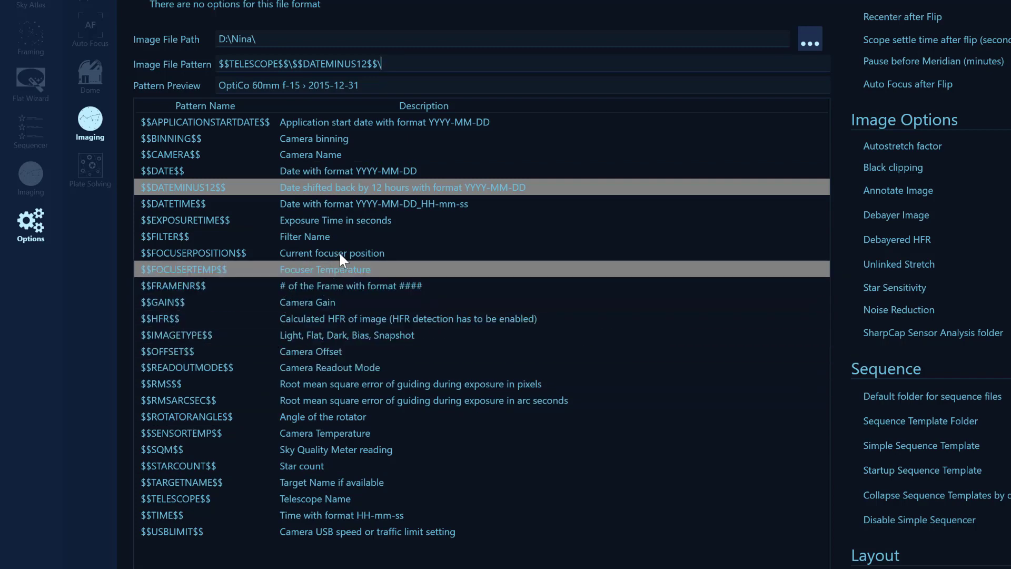
Append the folder levels $$FILTER$$\$$IMAGETYPE$$\ to the image file pattern
click(321, 235)
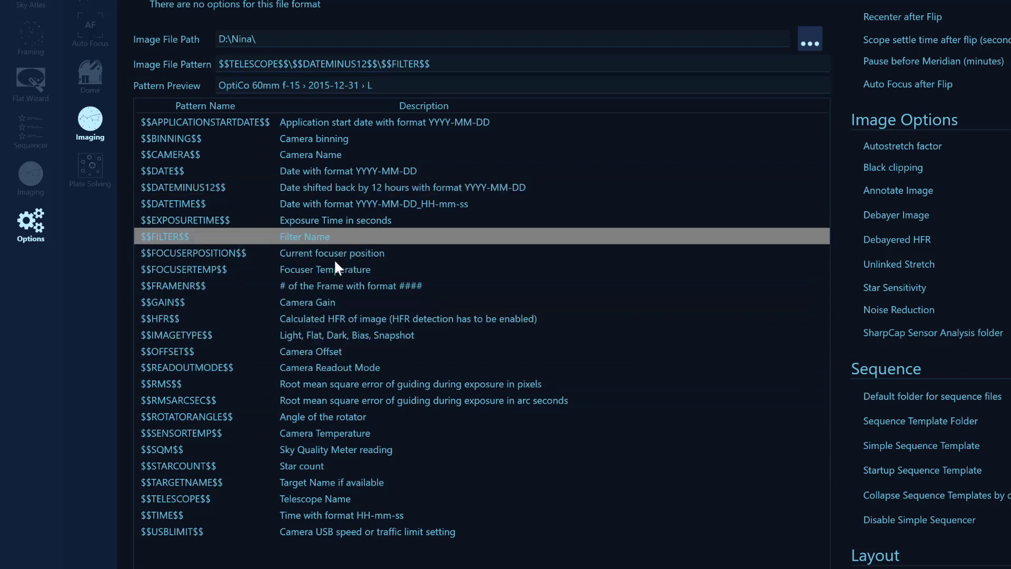
click(356, 335)
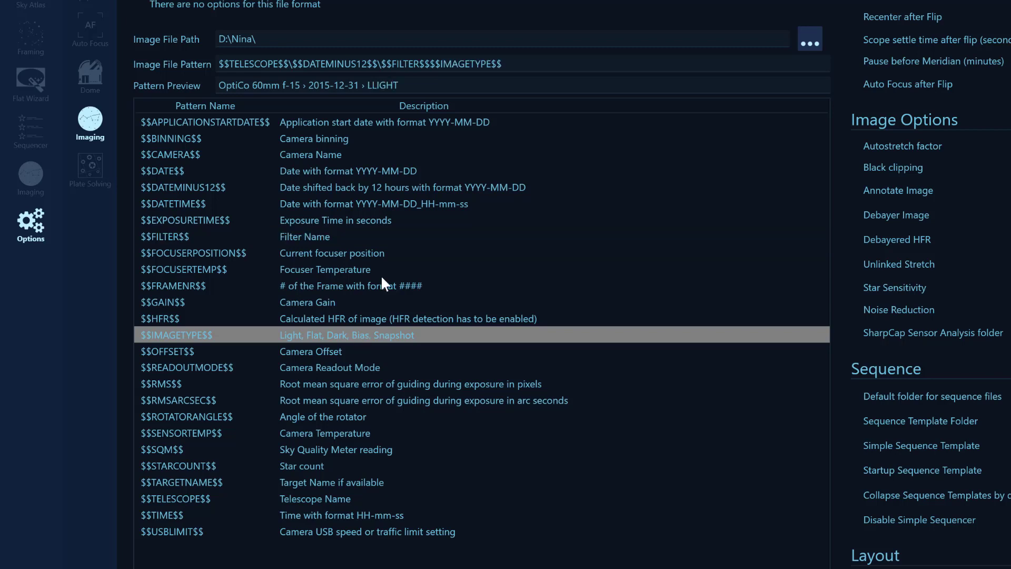
click(430, 64)
text(\)
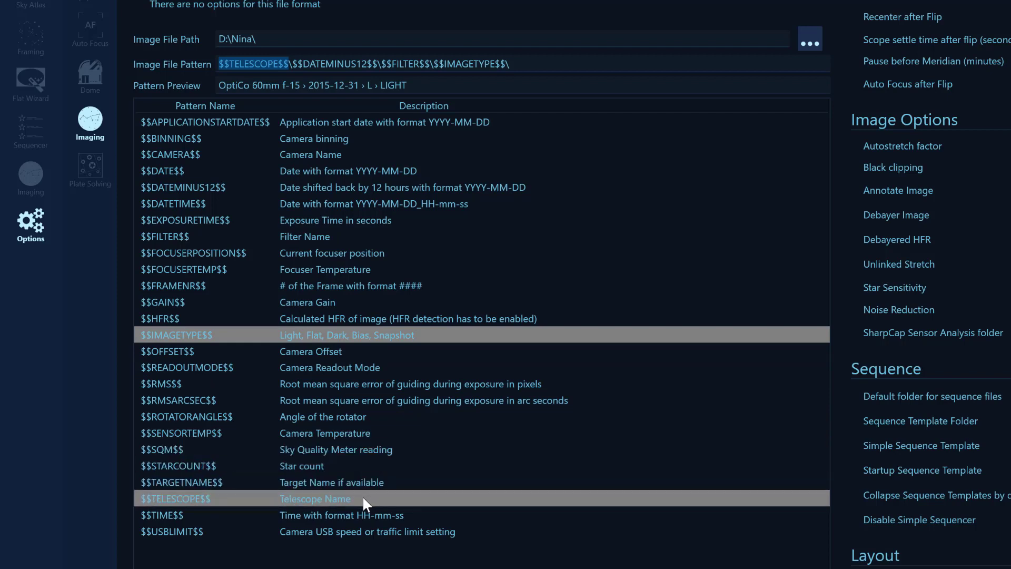
Replace the telescope token at the start of the image file pattern with $$TARGETNAME$$
double_click(364, 483)
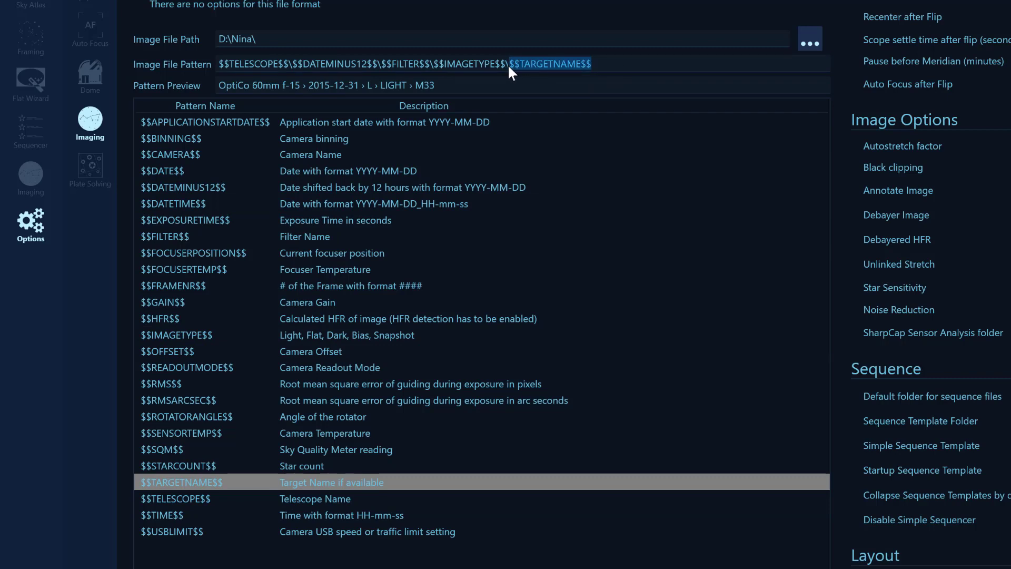
key(BackSpace)
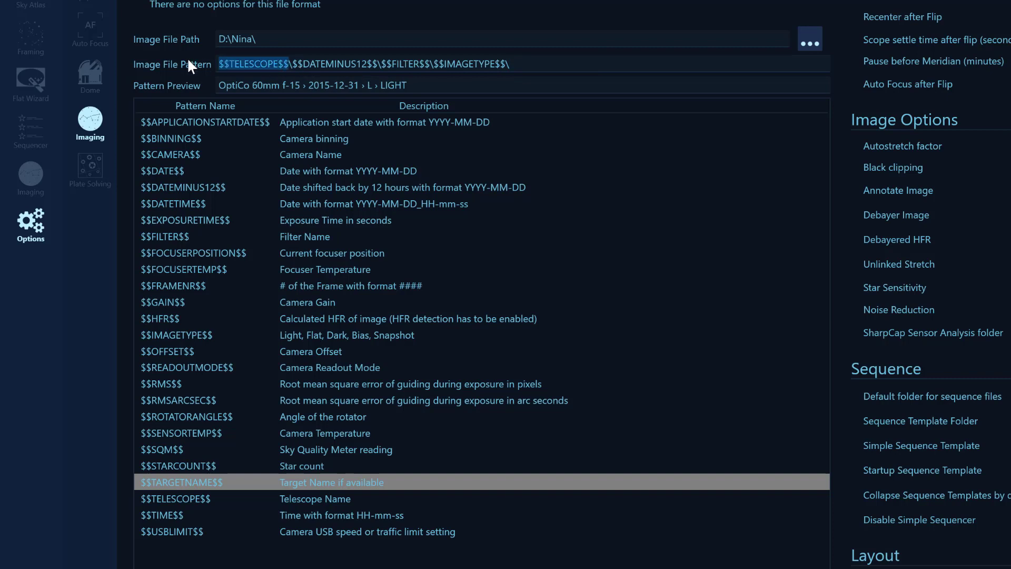
text($$TARGETNAME$$)
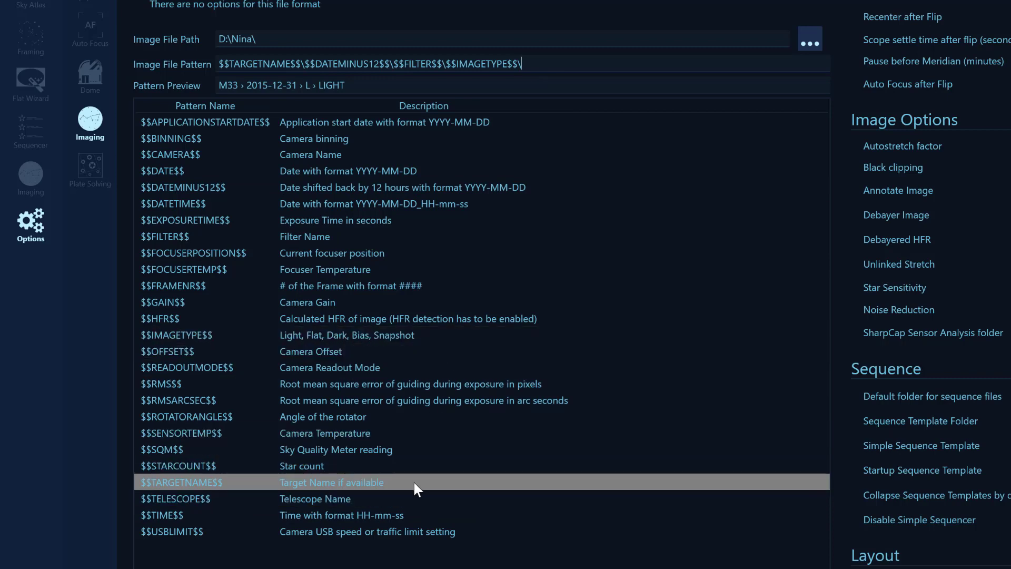
Begin the file name part of the pattern with $$TARGETNAME$$_$$FRAMENR$$_$$DATETIME$$_ after the last folder level
double_click(353, 483)
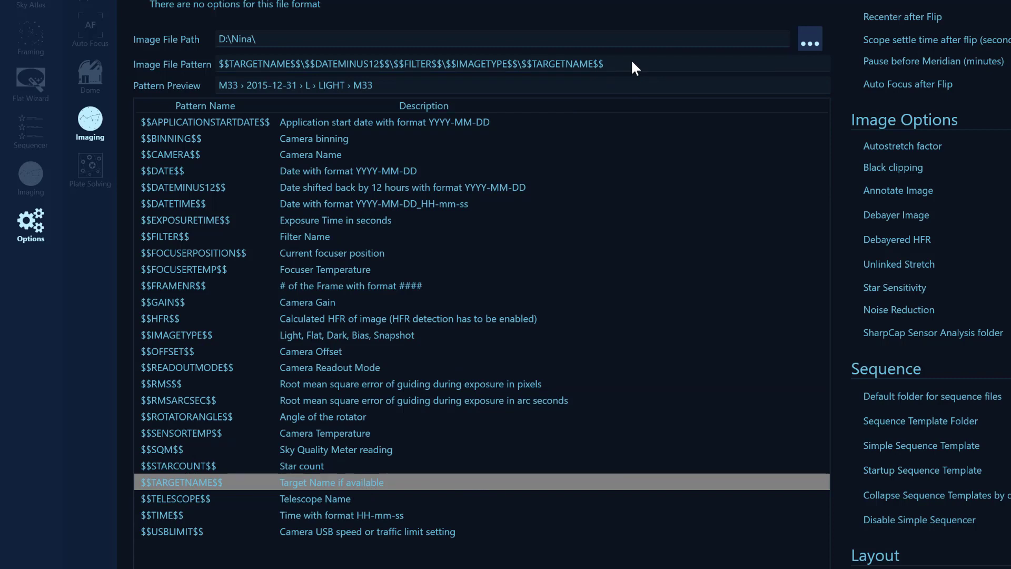
text(_)
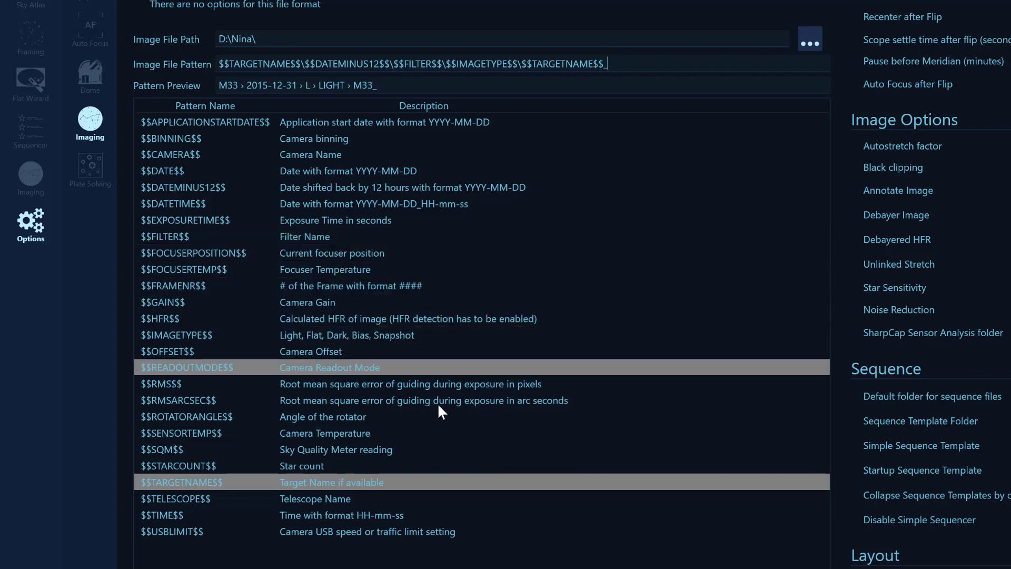
double_click(374, 287)
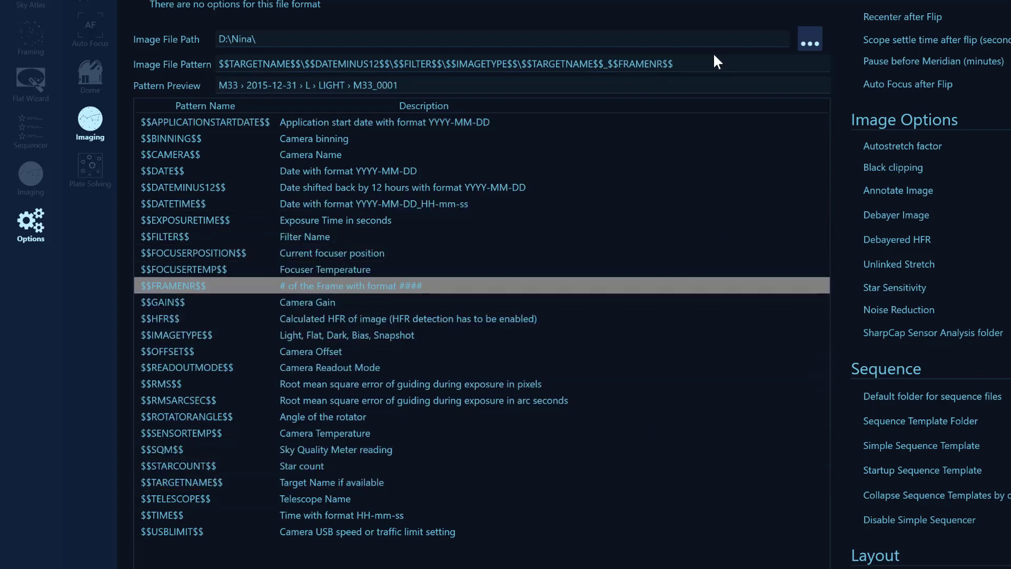
text(_)
click(527, 203)
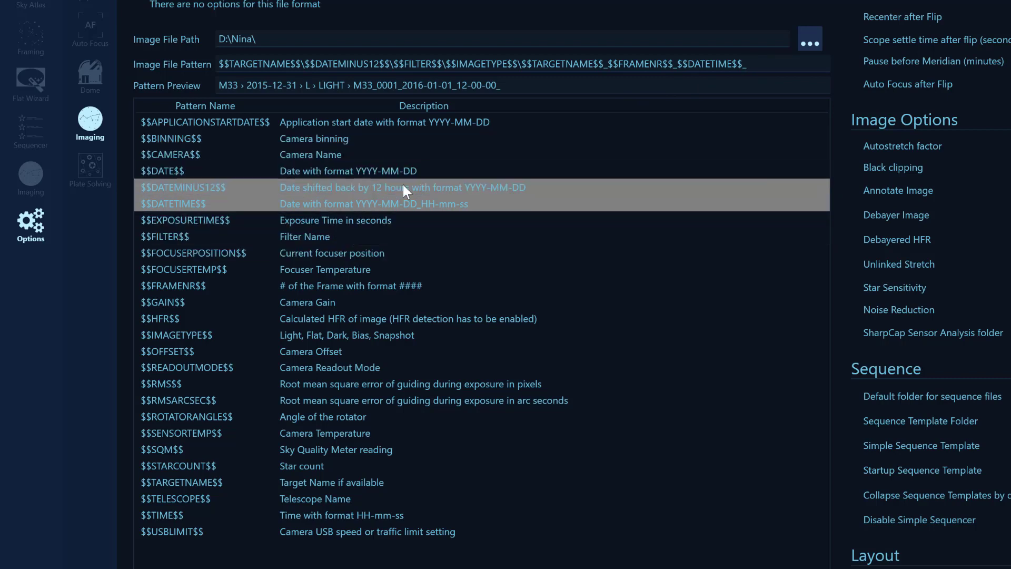
Append $$EXPOSURETIME$$sec_$$GAIN$$ to the file name part of the image file pattern
click(383, 218)
double_click(382, 217)
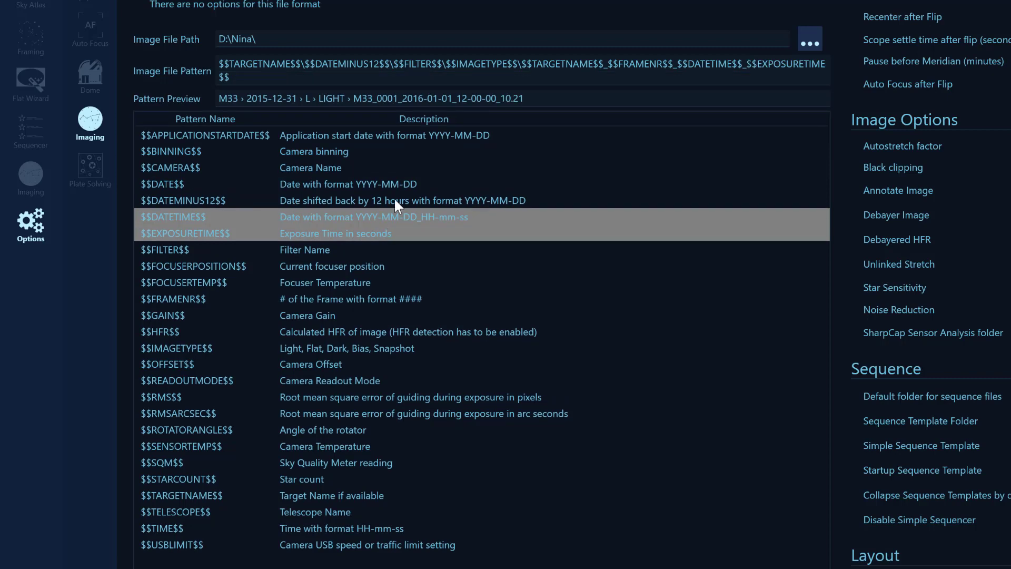
click(825, 65)
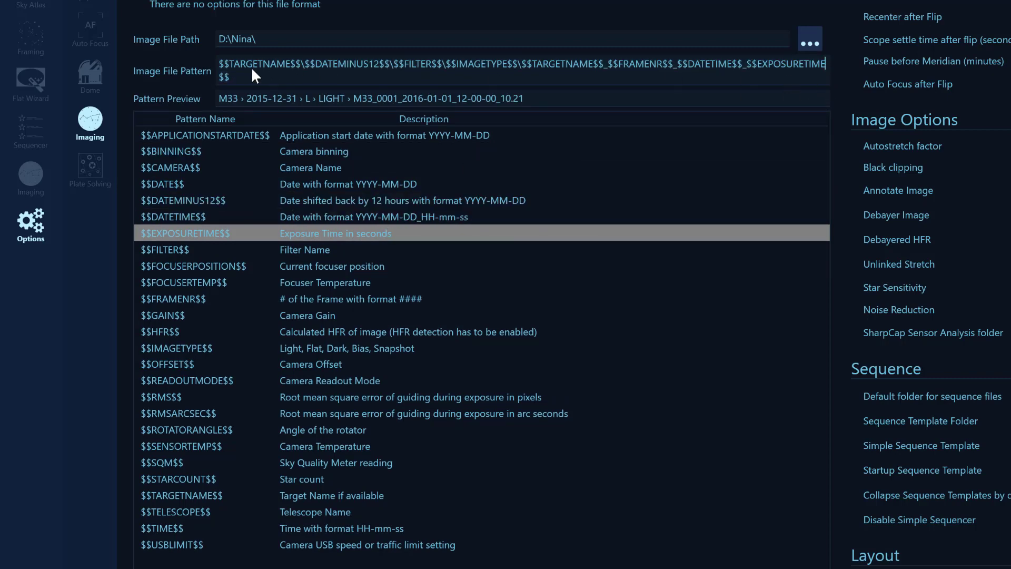
text(S)
key(BackSpace)
text(sec_)
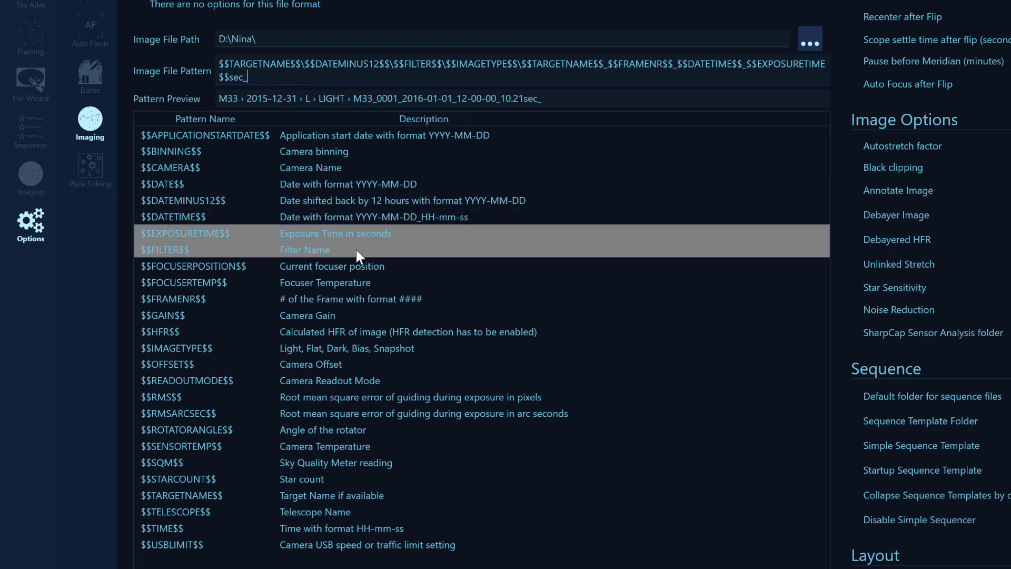
click(343, 315)
double_click(344, 315)
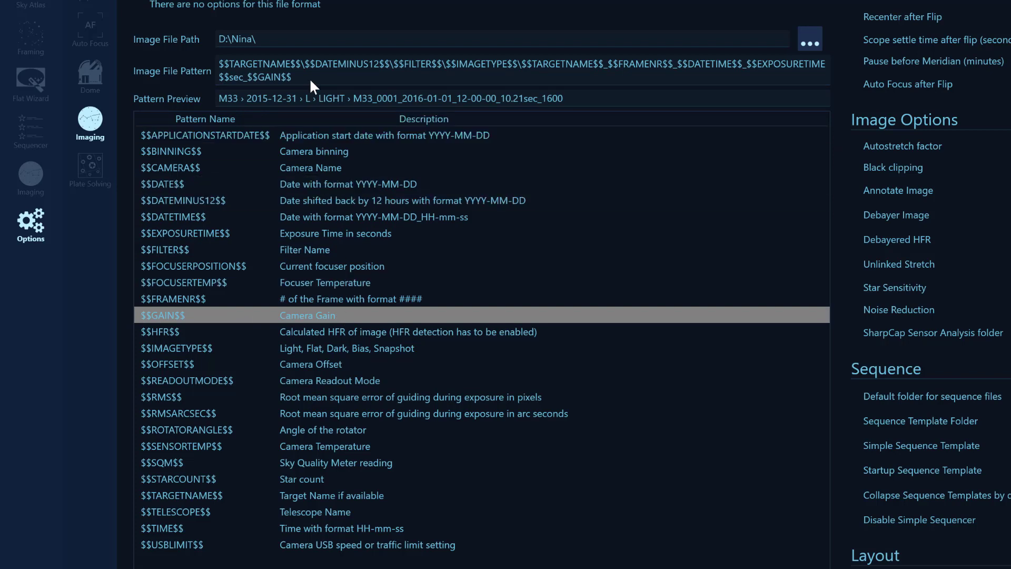
Append G_$$FILTER$$Filter_$$SENSORTEMP$$C_ to the file name part of the image file pattern
text(G_)
click(404, 249)
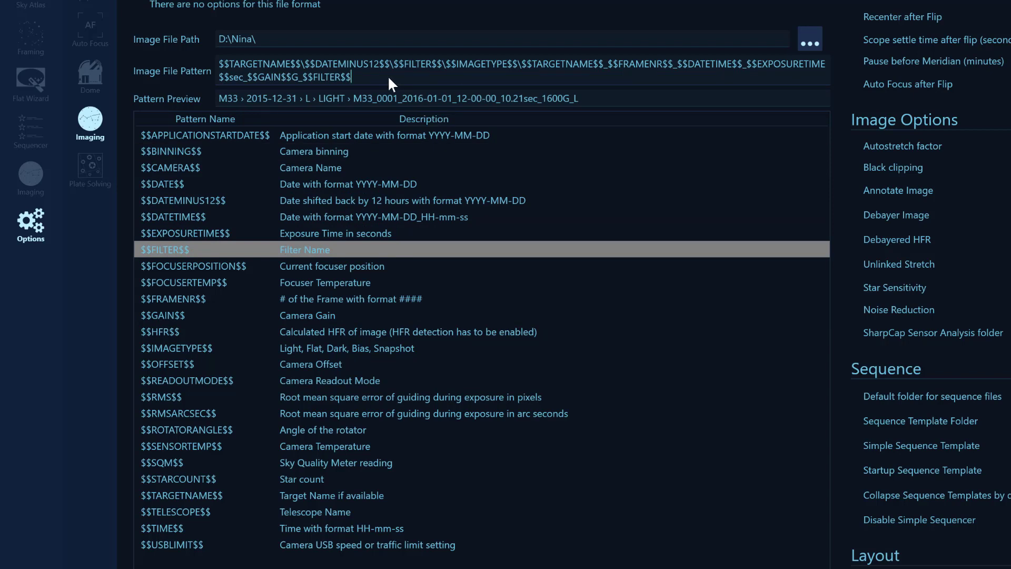
text(Filter_)
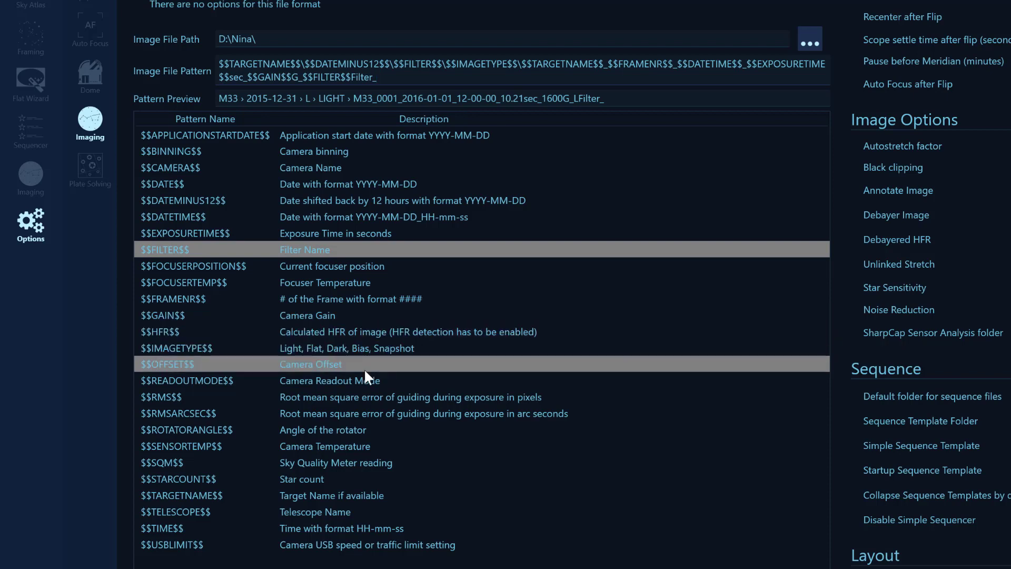
click(356, 444)
click(356, 444)
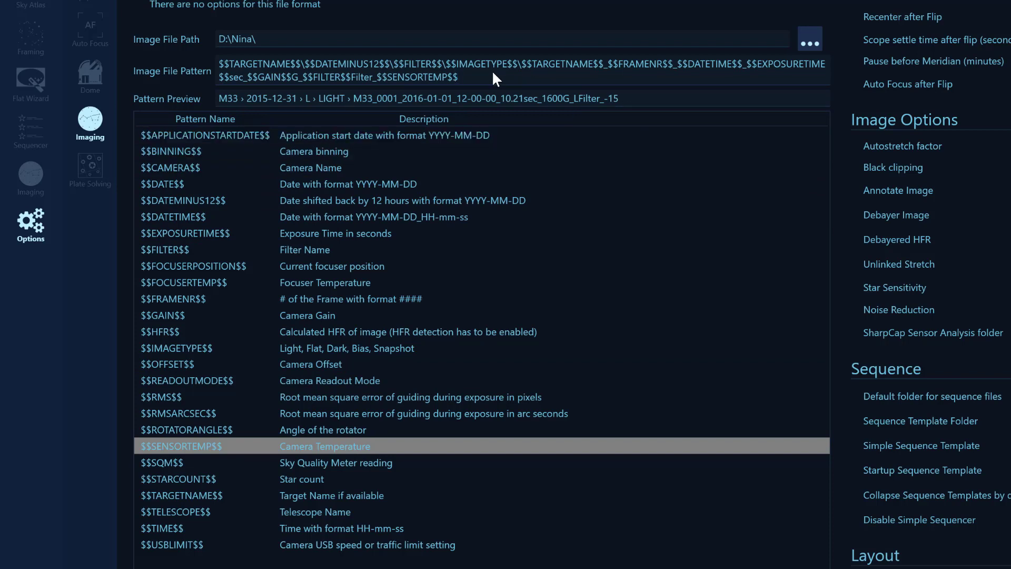
text(C_)
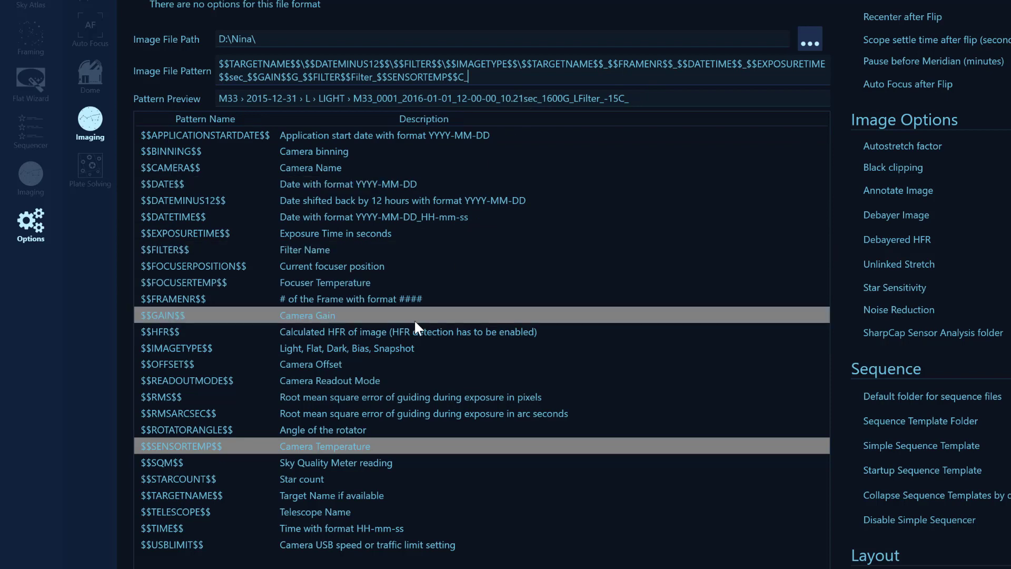
Insert $$IMAGETYPE$$_ at the start of the file name part, directly after the last folder level of the image file pattern
double_click(393, 348)
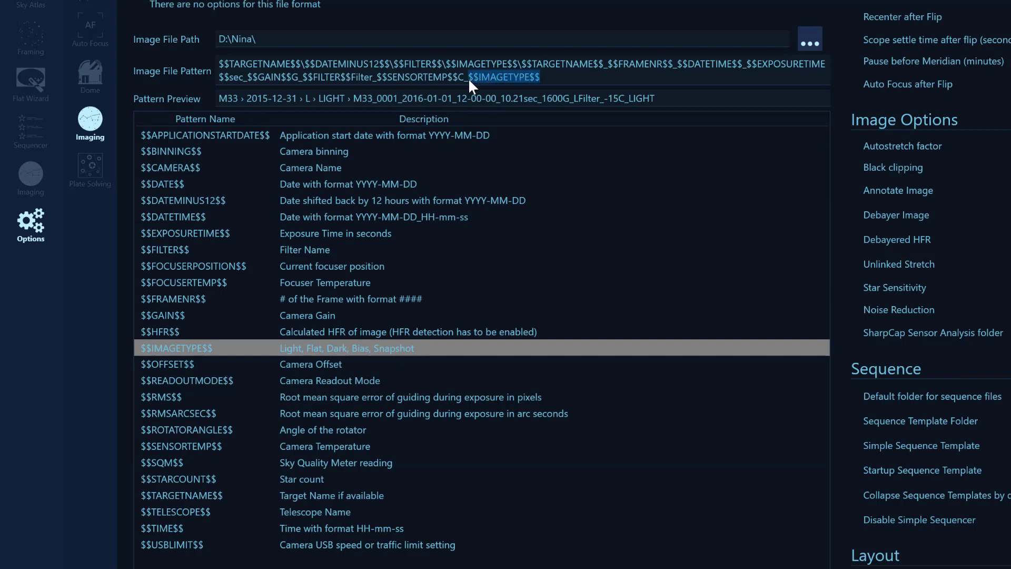
key(BackSpace)
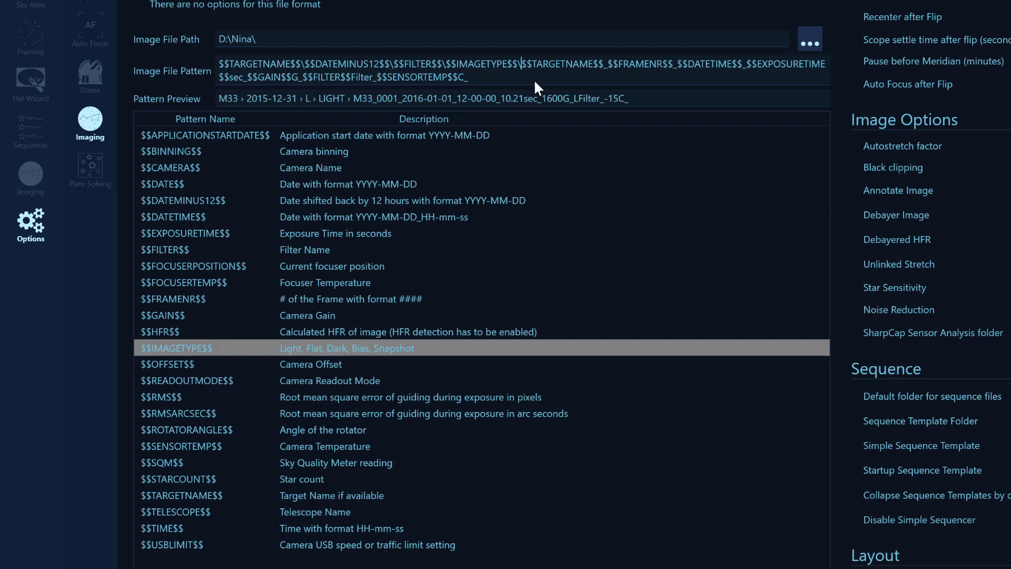
text($$IMAGETYPE$$)
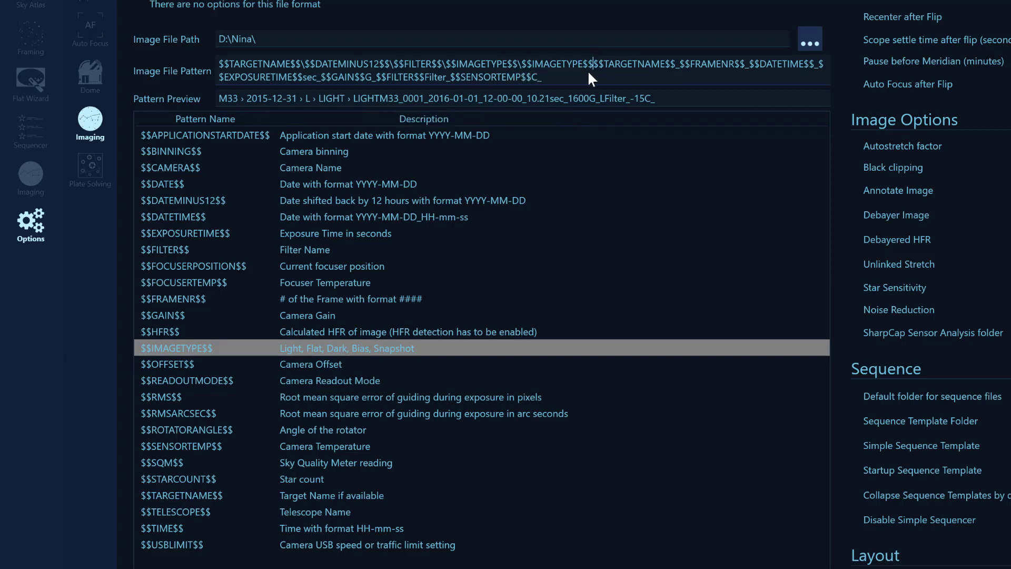
text(_)
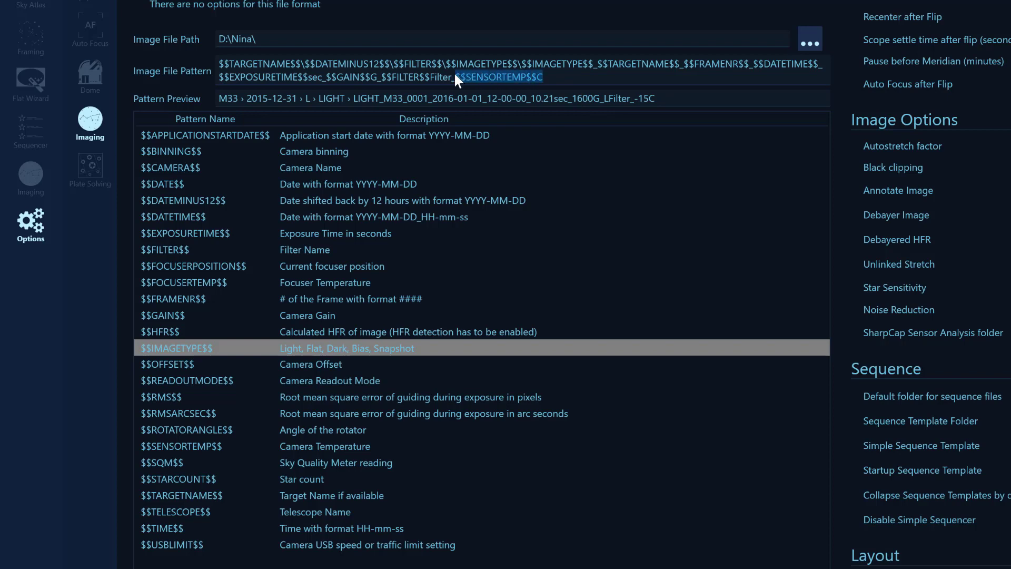
Move $$SENSORTEMP$$C ahead of the filter token and rewrite the end of the image file pattern as $$SENSORTEMP$$C_Filter$$FILTER$$
key(BackSpace)
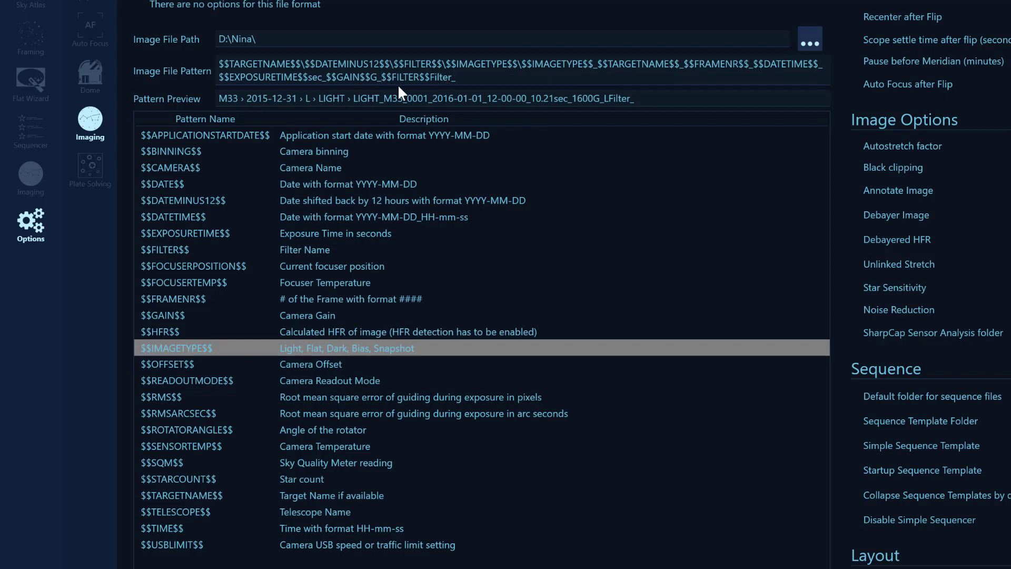
key(ctrl+z)
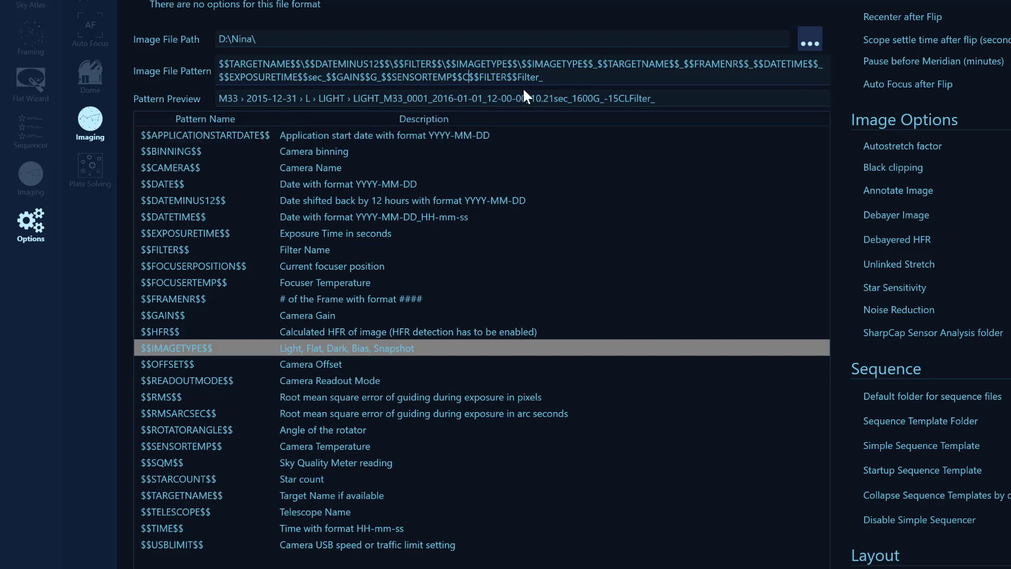
text(_Filter)
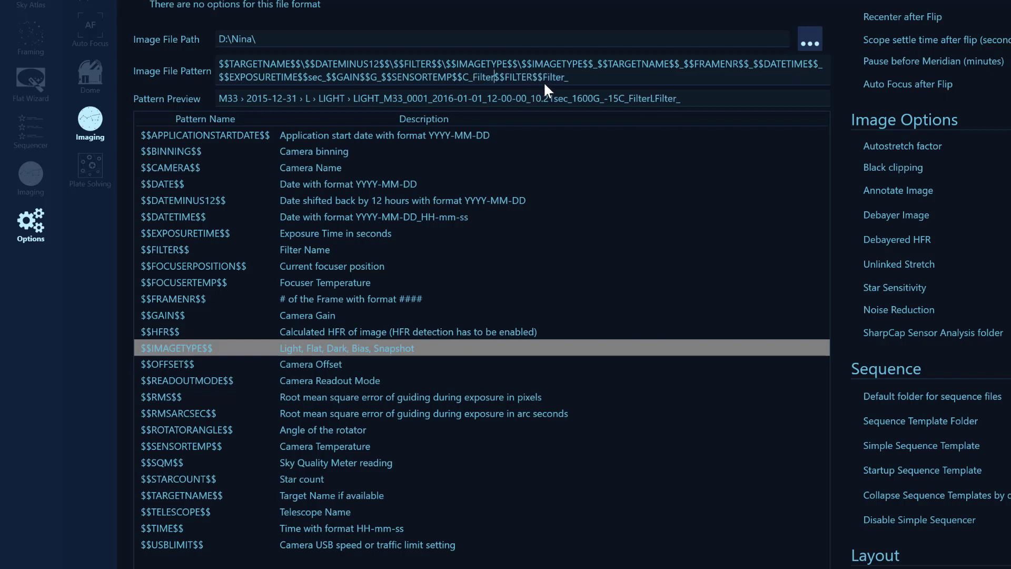
drag(579, 77, 551, 76)
key(BackSpace)
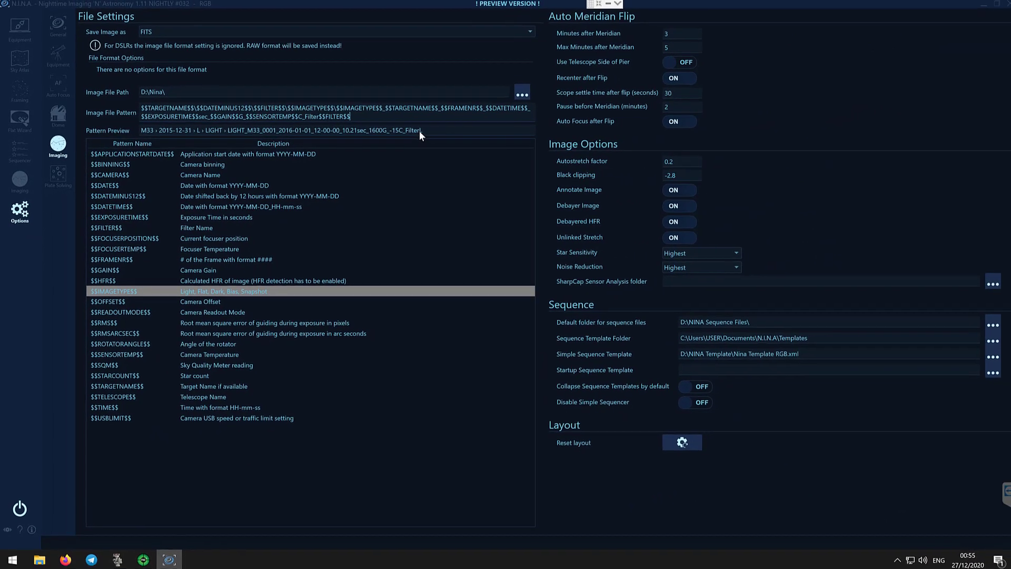
Review the filter wheel's filter names in the equipment options and return to the imaging options
click(59, 55)
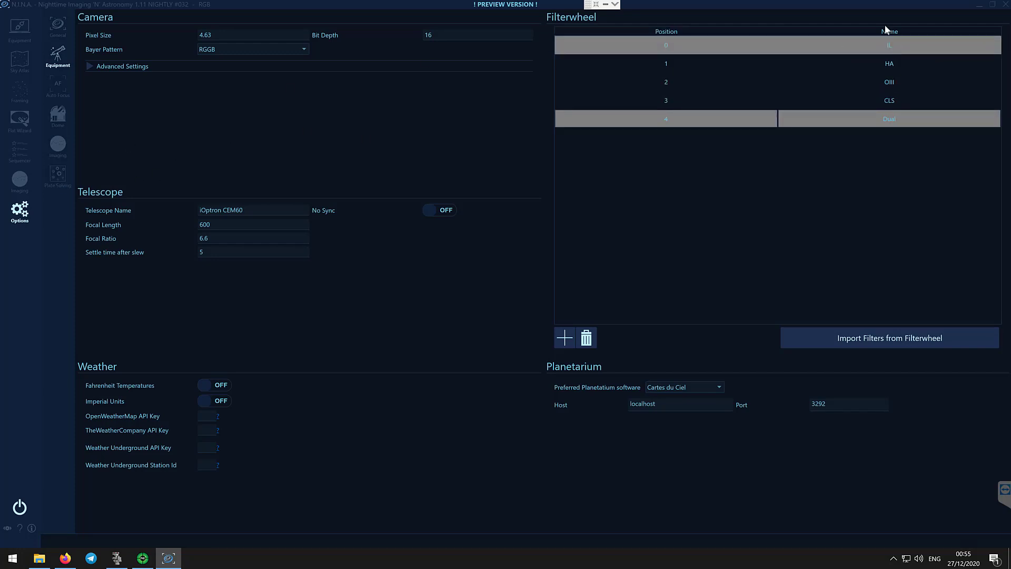
click(58, 144)
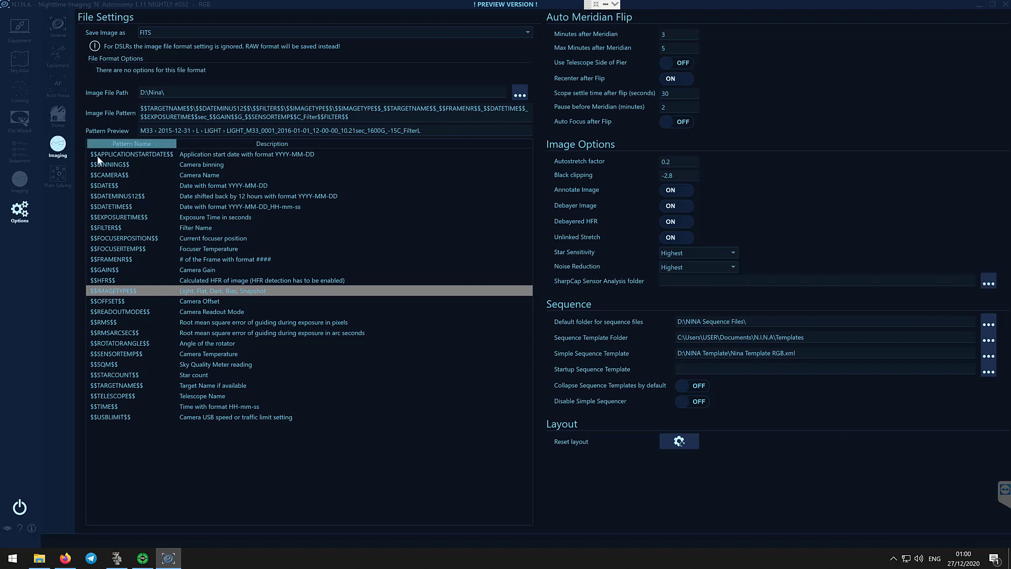
Examine the Optimal Exposure Calculator's settings in the imaging workspace, and return to the captured image
click(19, 182)
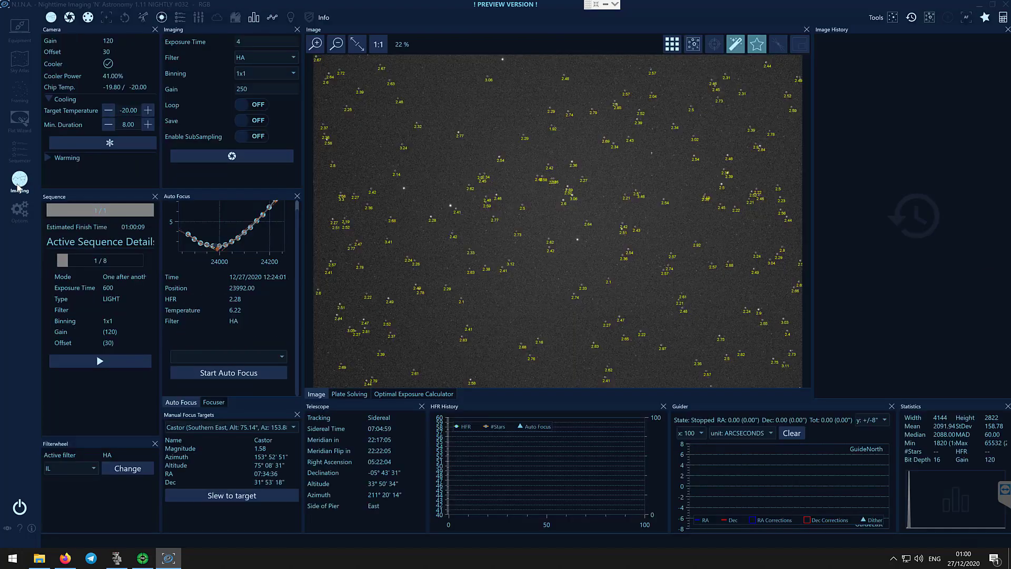
click(426, 398)
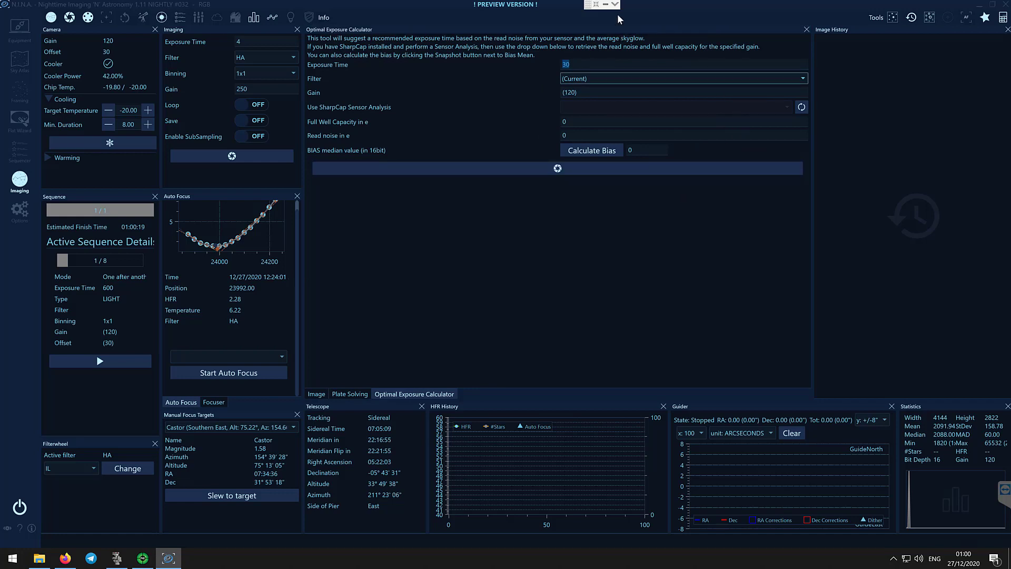
click(590, 169)
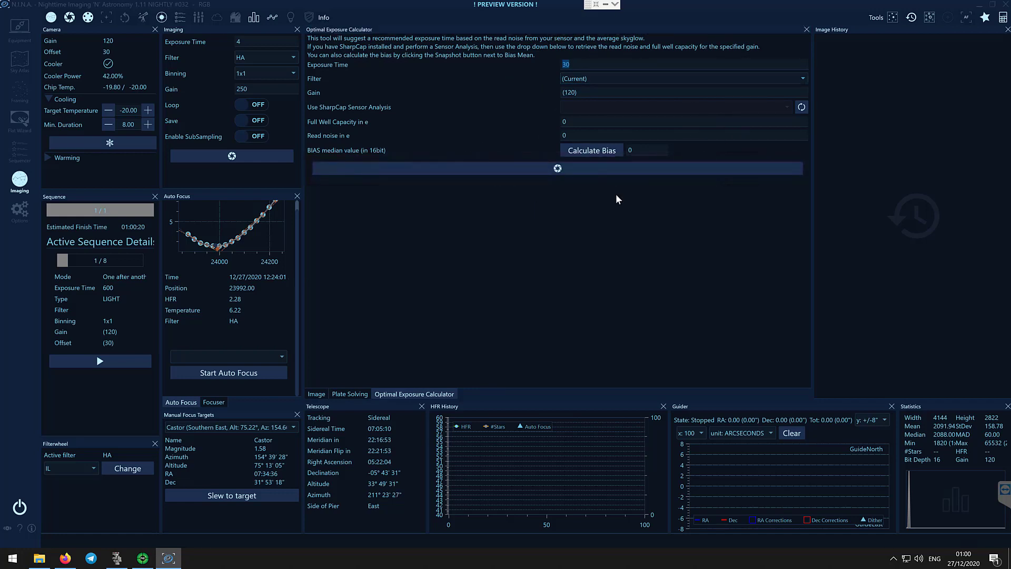
click(742, 27)
click(318, 394)
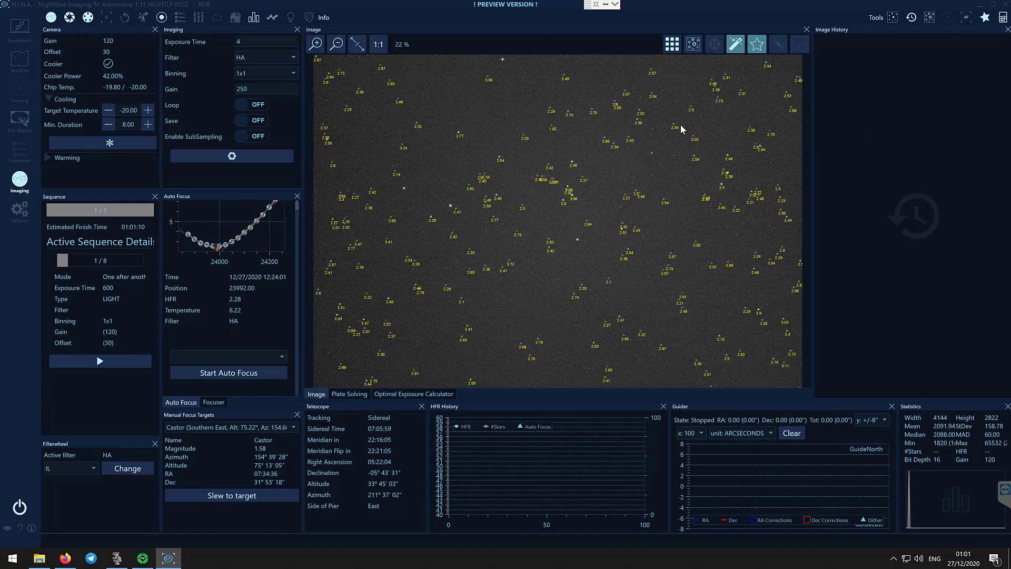